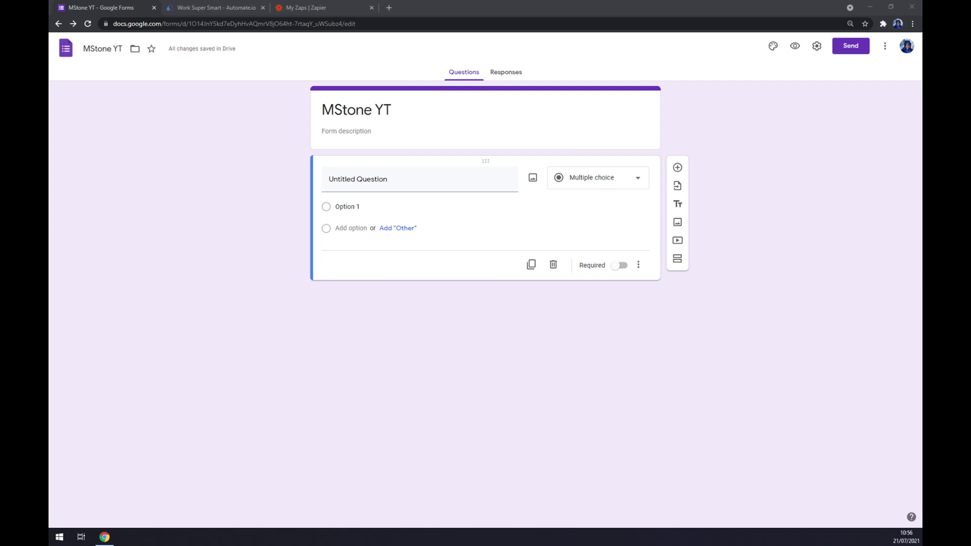
On Automate.io, go from the Integrations menu to See All Categories for the full app list
left_click(207, 7)
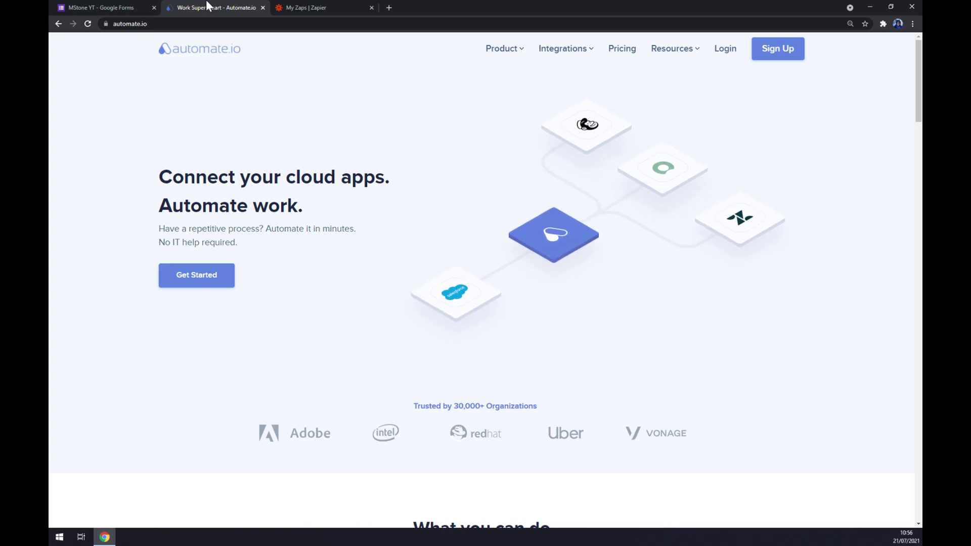
mouse_move(549, 51)
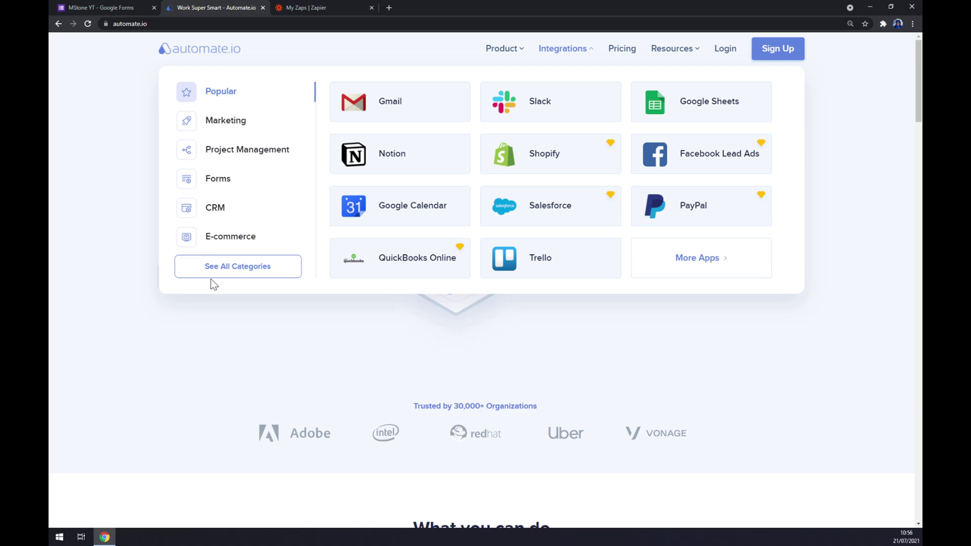
left_click(260, 274)
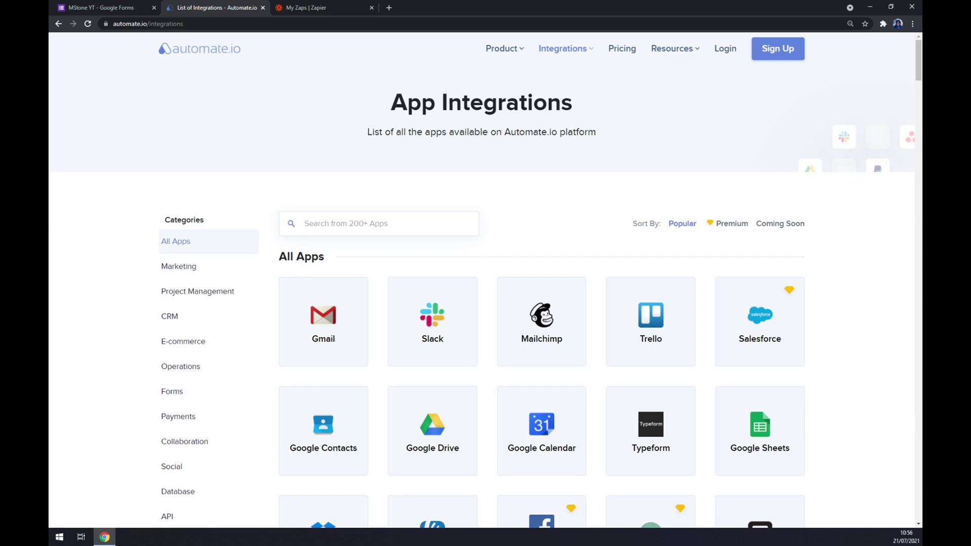
Search the app list for 'forms' and open the Google Forms integrations page
type("fa")
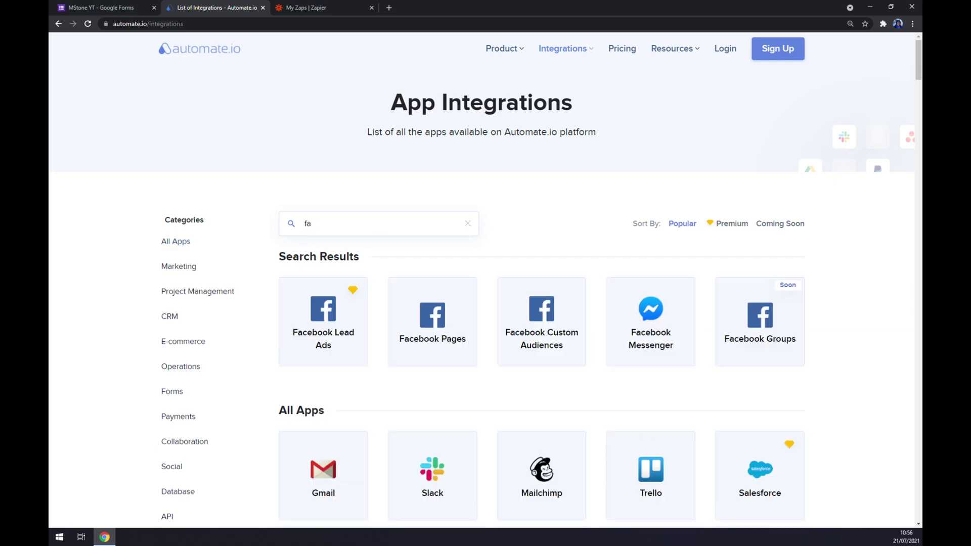
key("BackSpace")
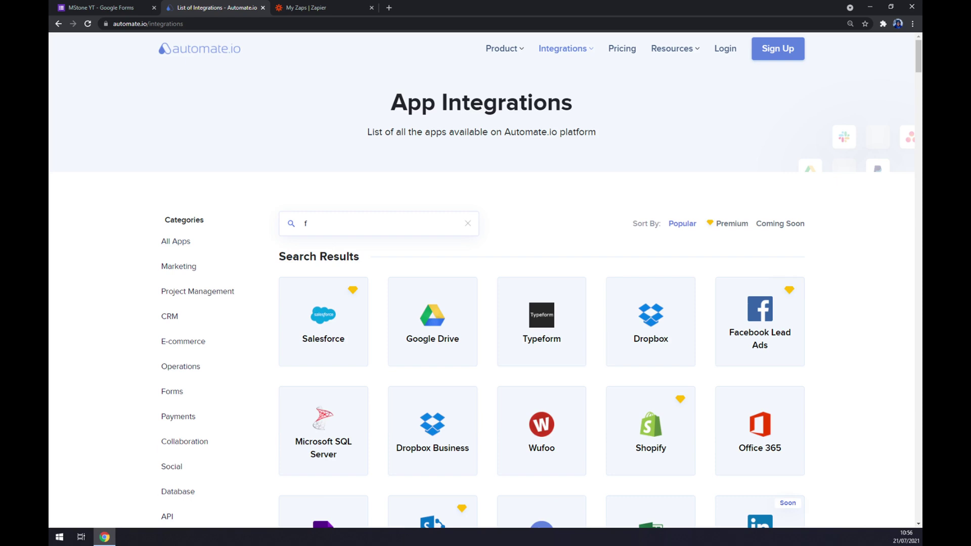
type("orms")
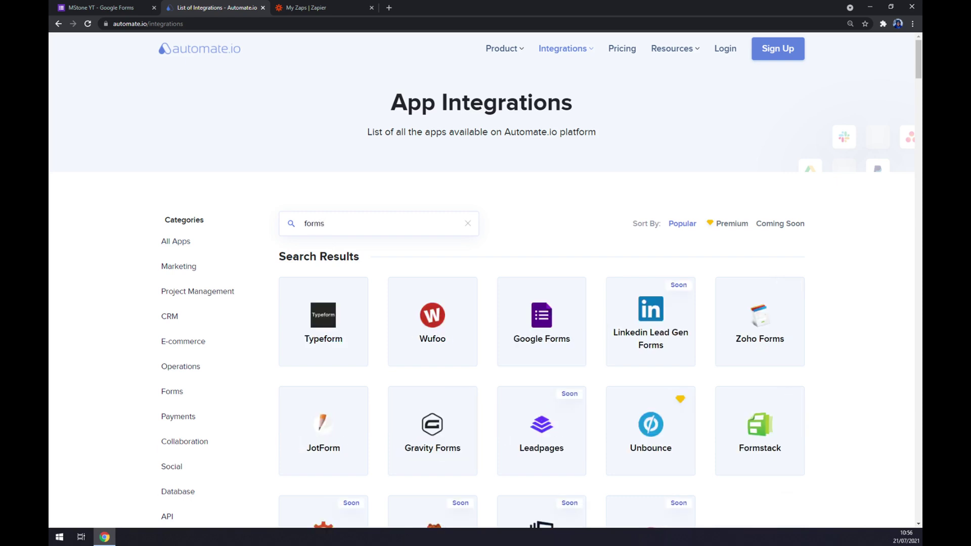
left_click(529, 333)
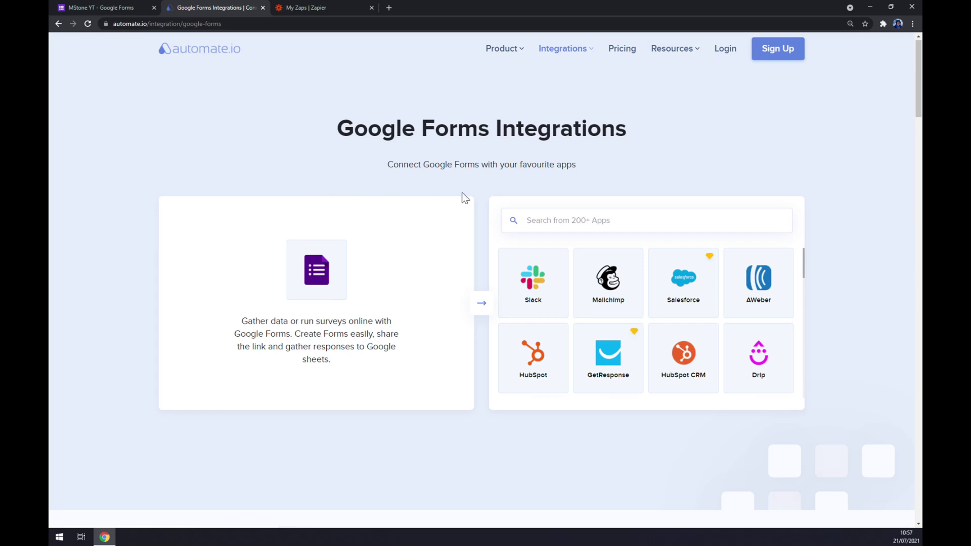
Search 'jira' among Google Forms integrations and open the Google Forms and Jira page
left_click(526, 220)
type("jira")
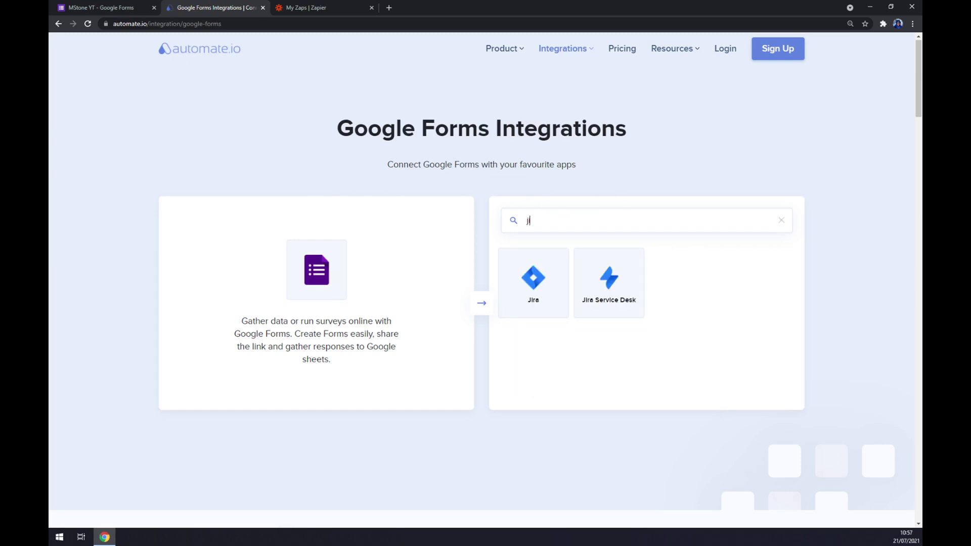
left_click(551, 278)
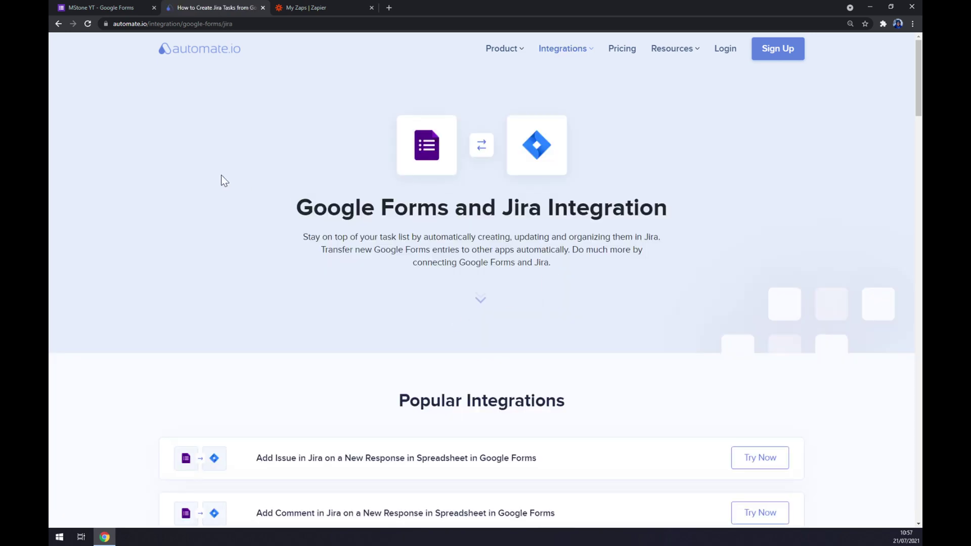
In Create your own Integration, select New Response in Spreadsheet under the Google Forms triggers
scroll(223, 177, "down", 3)
left_click_drag(346, 234, 607, 260)
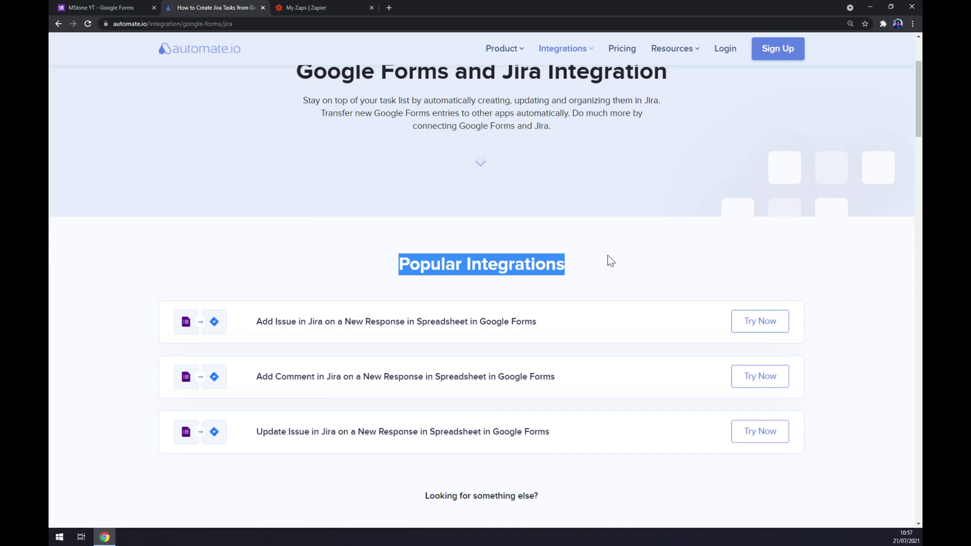
scroll(606, 260, "down", 4)
scroll(162, 251, "up", 3)
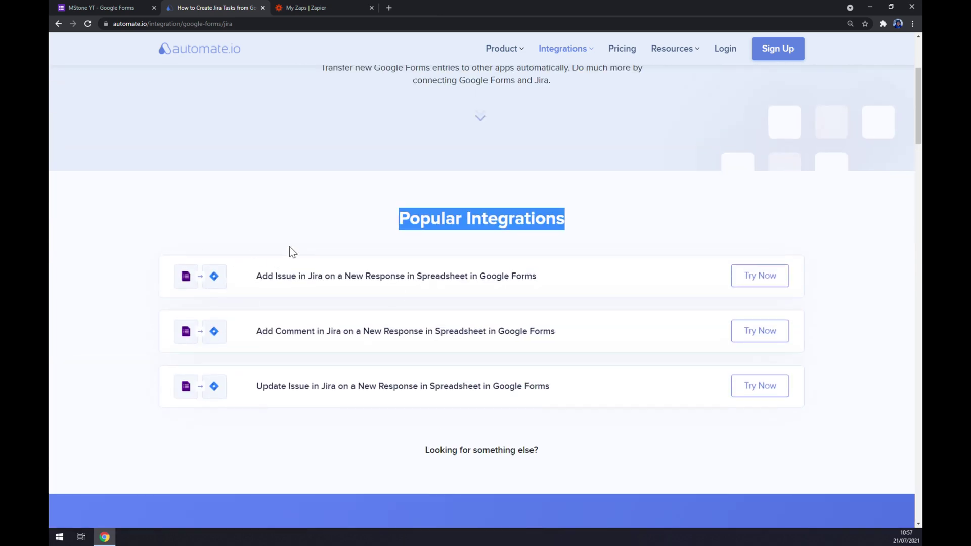
scroll(290, 252, "up", 2)
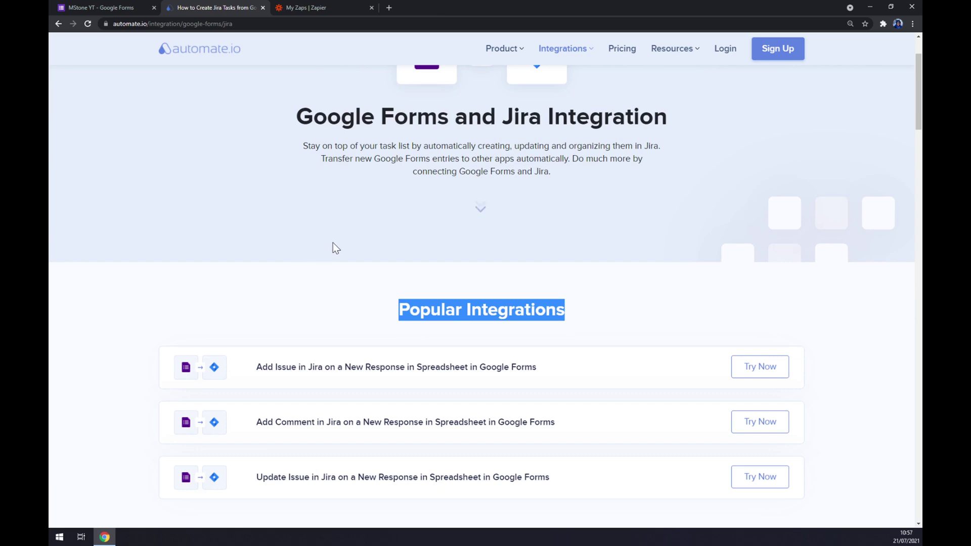
scroll(338, 235, "down", 8)
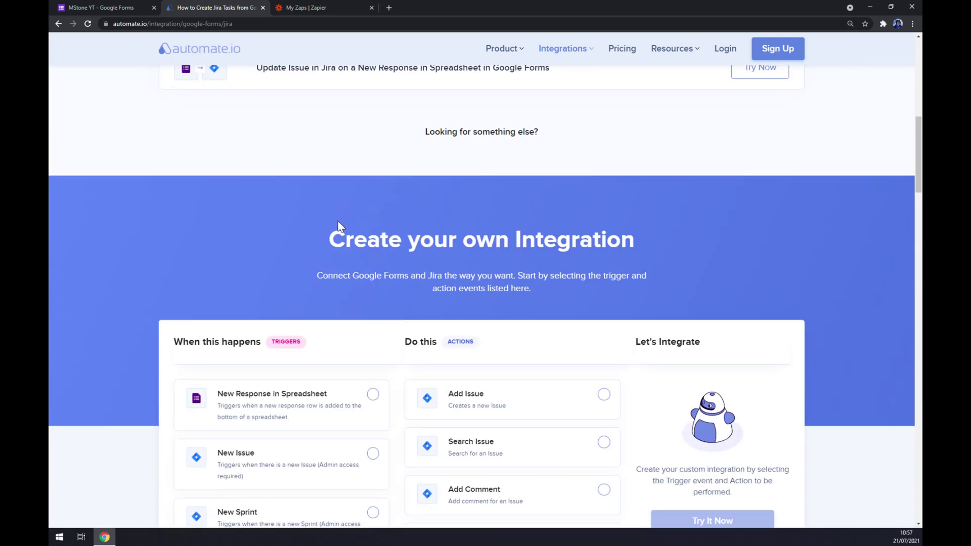
left_click_drag(330, 239, 671, 242)
scroll(321, 187, "down", 3)
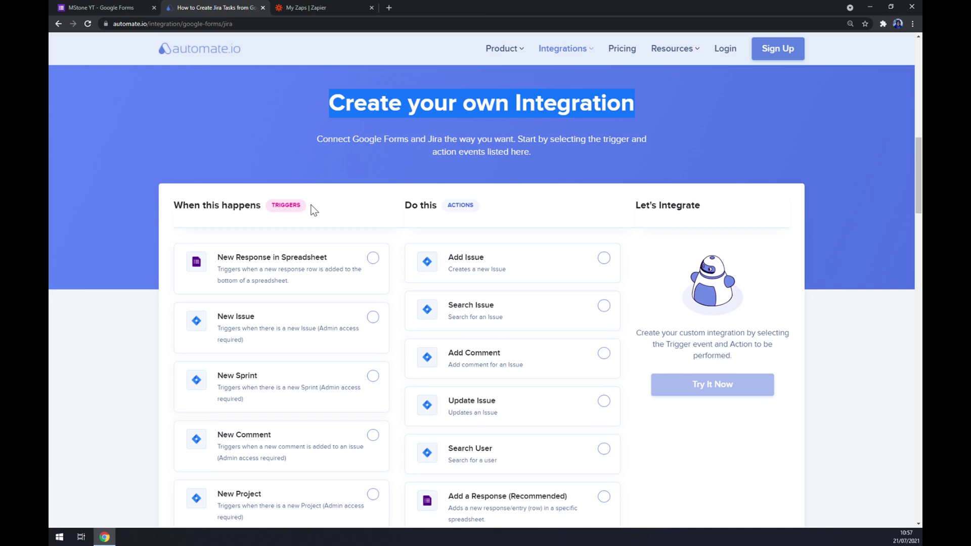
left_click_drag(306, 205, 270, 207)
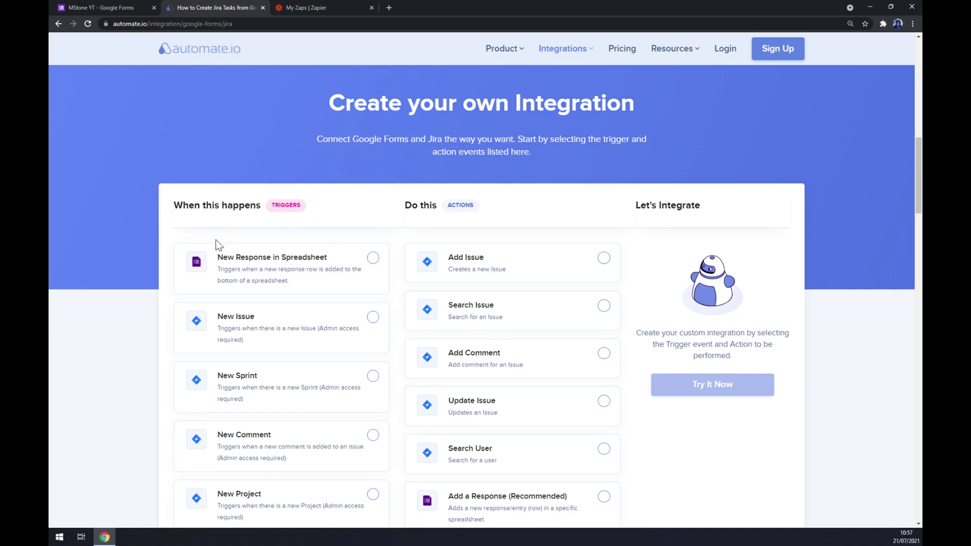
left_click(301, 270)
scroll(483, 207, "down", 3)
scroll(488, 217, "up", 2)
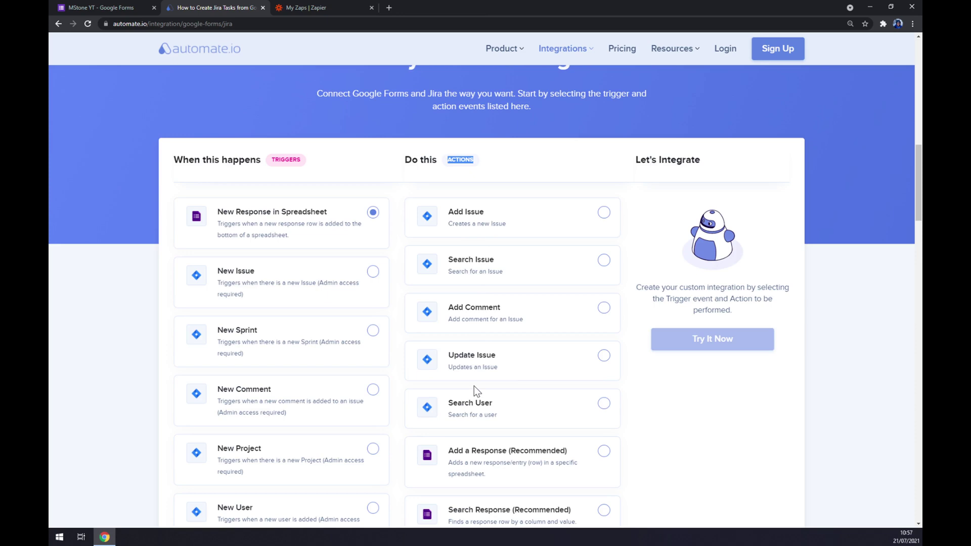
Select Add Issue as the Jira action, choose Try It Now, then return to Zapier's My Zaps tab
left_click(475, 234)
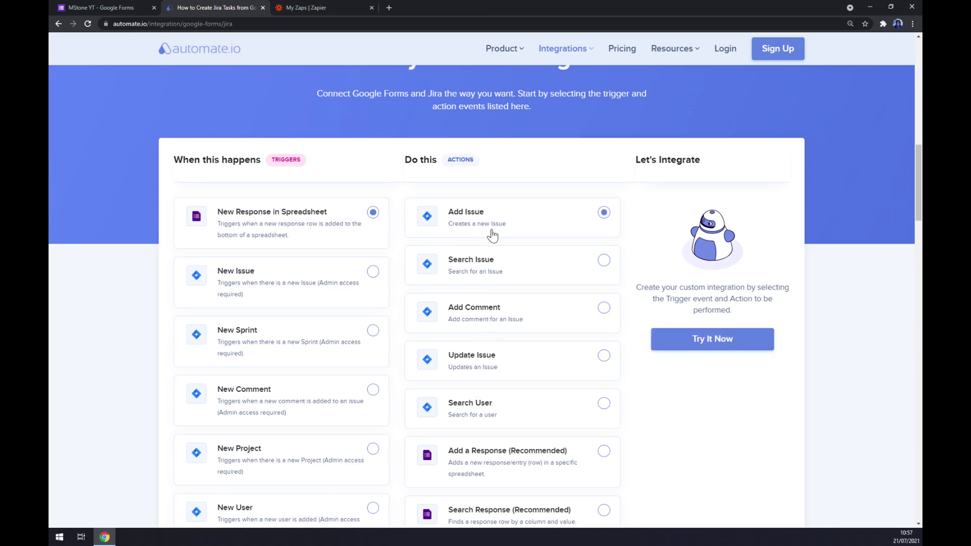
left_click(712, 343)
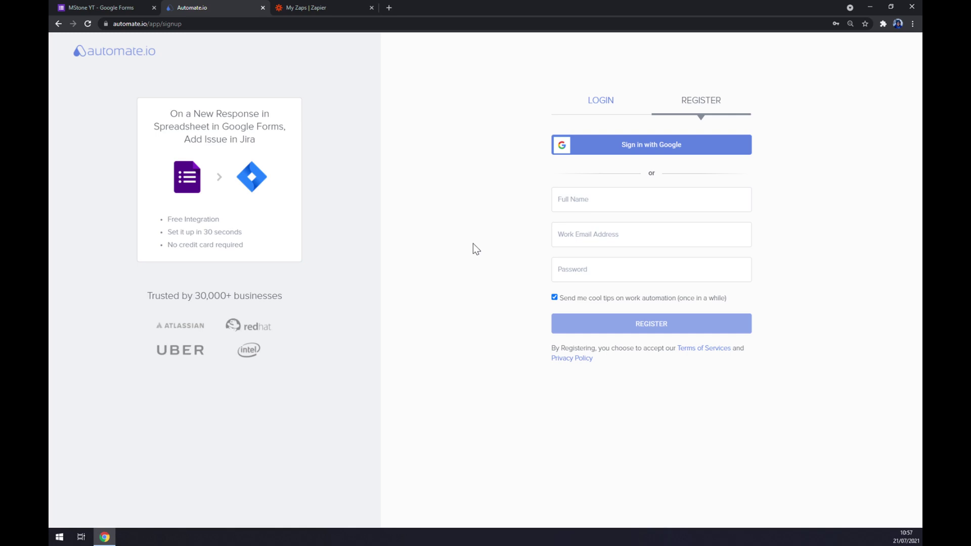
left_click(310, 6)
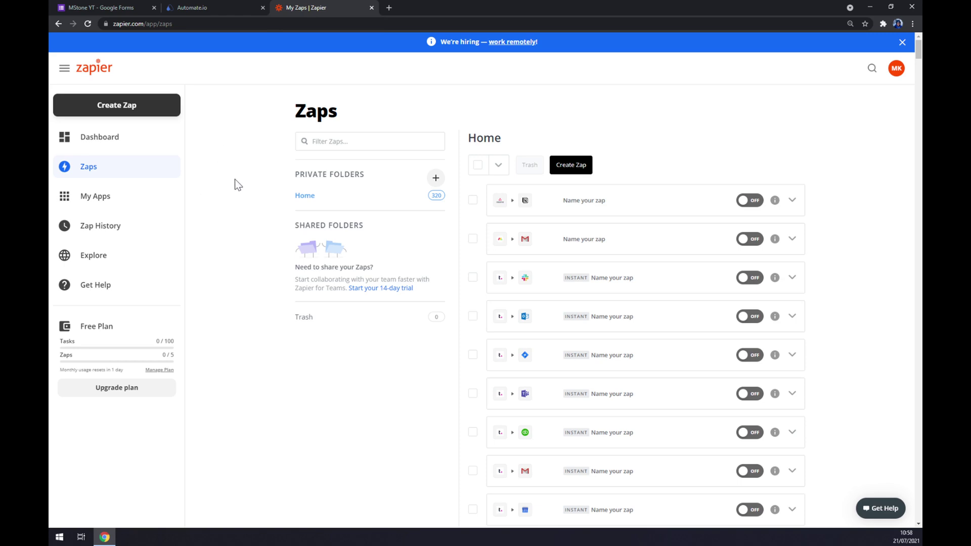
Create a new untitled Zap from the My Zaps page
left_click(157, 109)
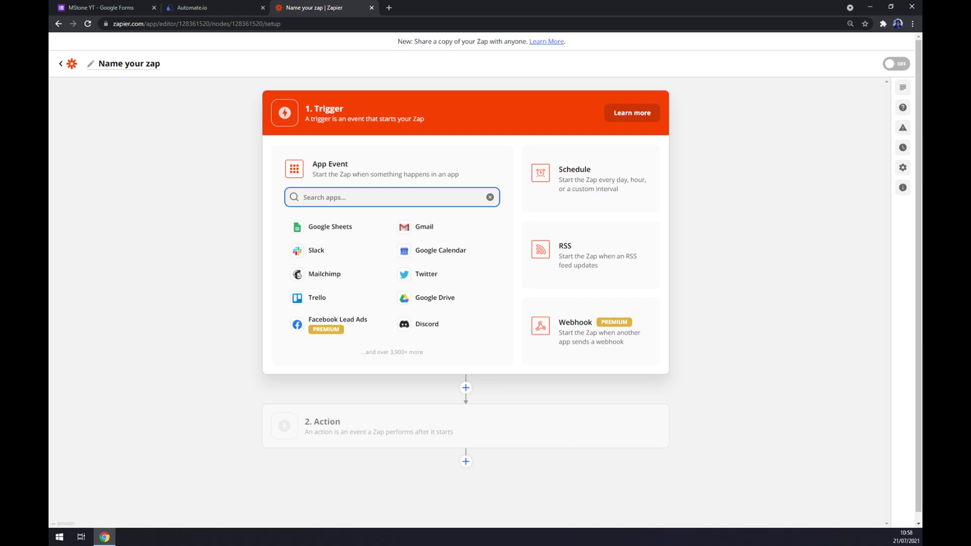
Set the trigger to Google Forms New Response in Spreadsheet using the connected account
type("forms")
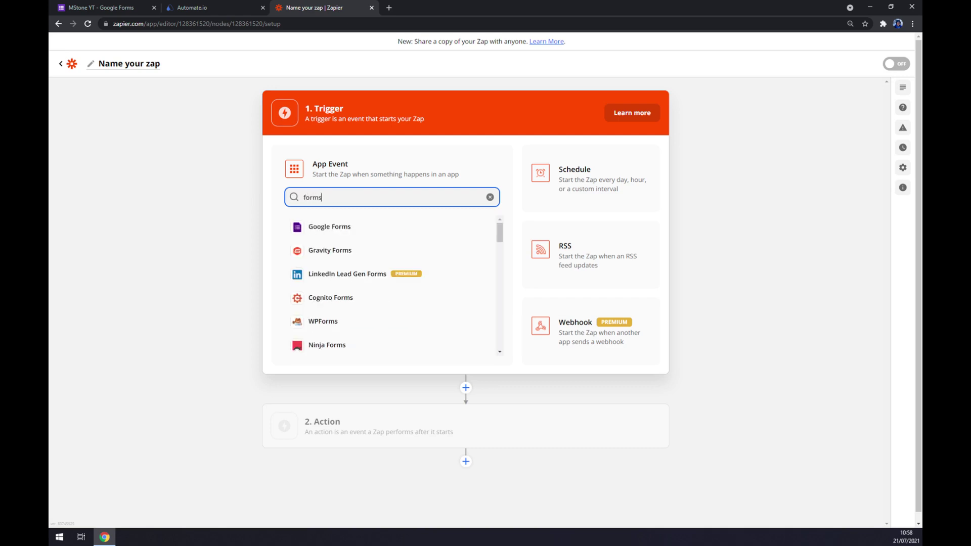
left_click(336, 224)
left_click(337, 230)
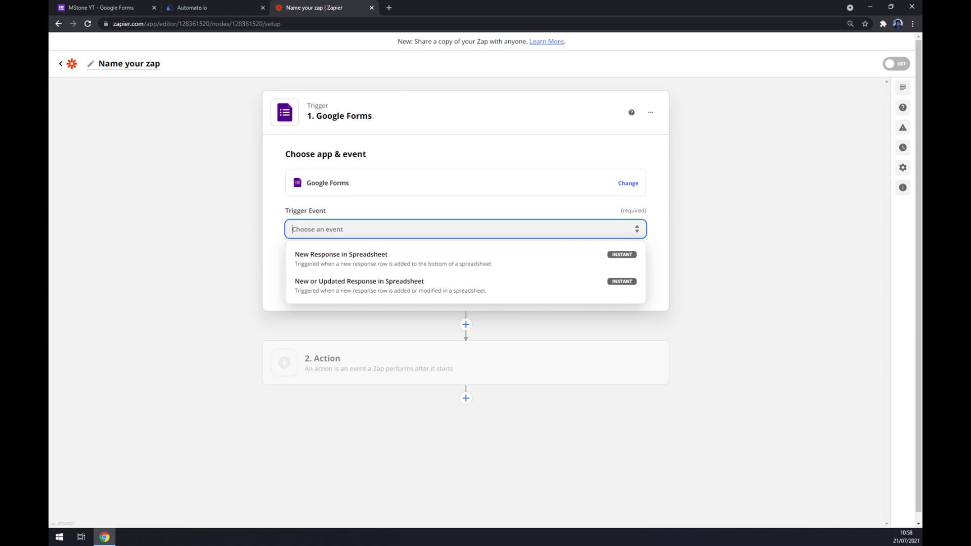
left_click(354, 266)
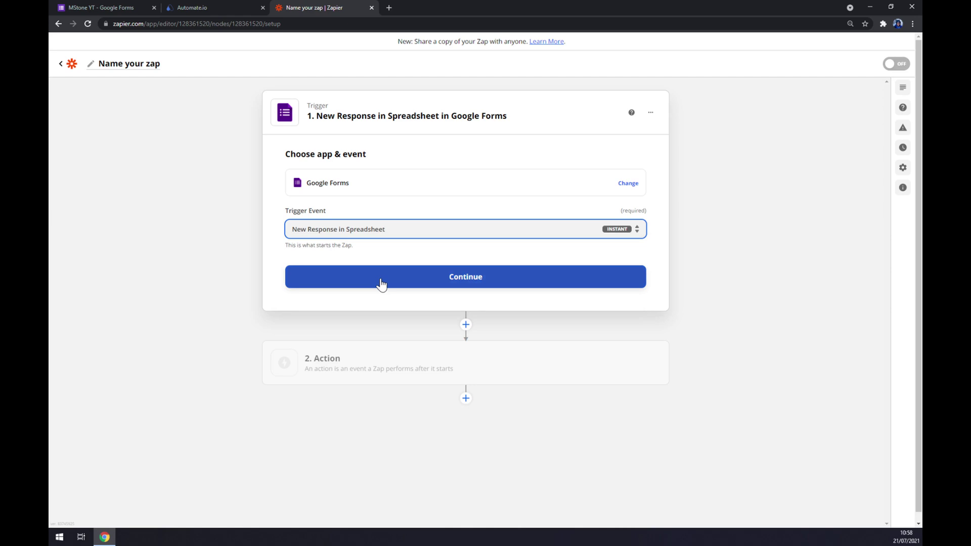
left_click(381, 283)
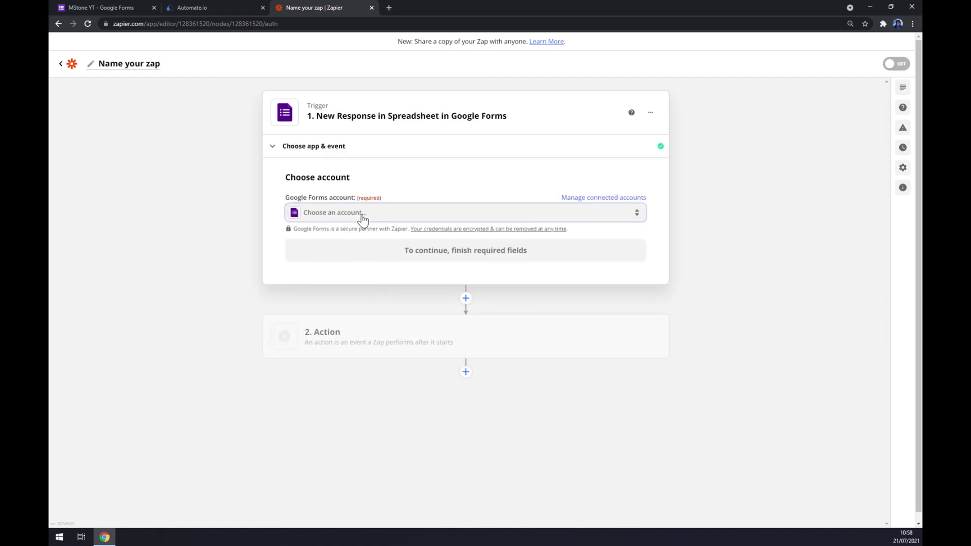
left_click(361, 217)
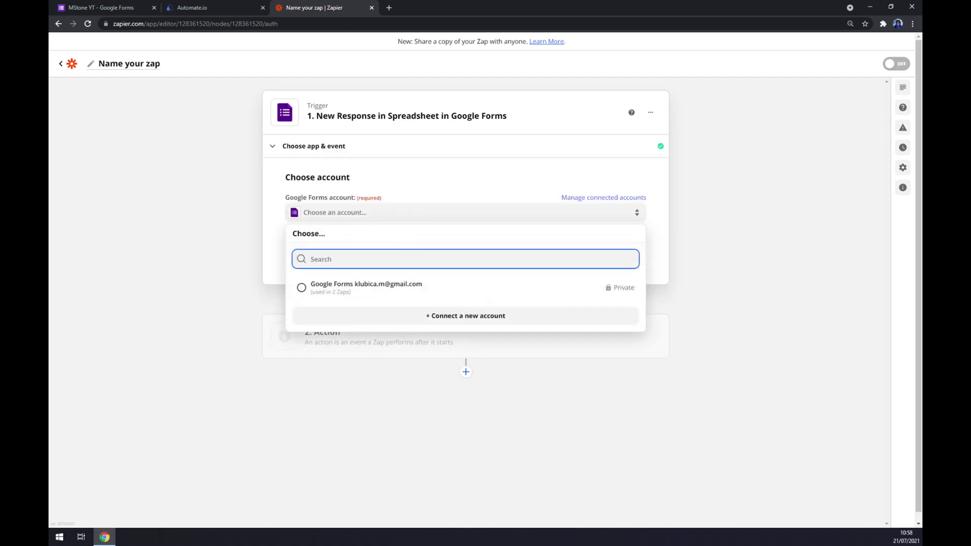
left_click(401, 291)
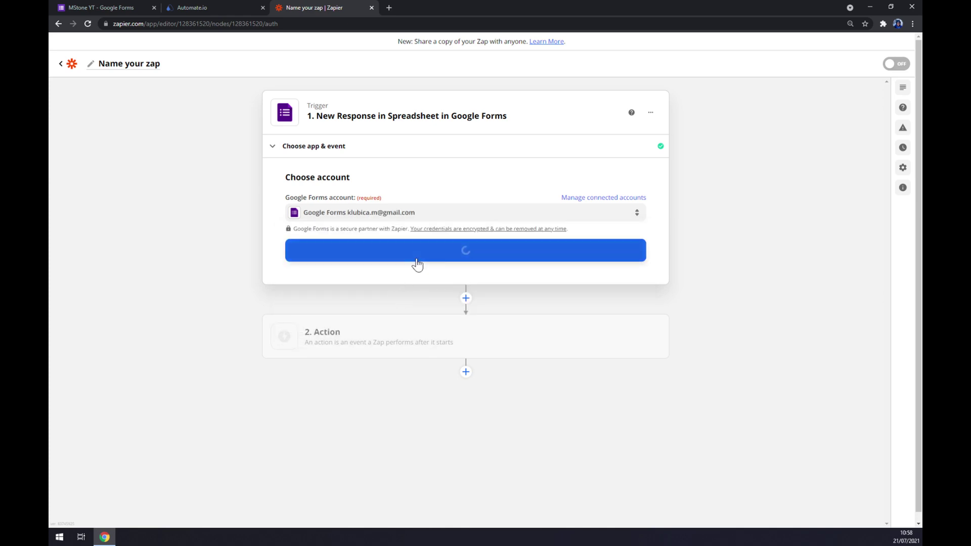
left_click(450, 256)
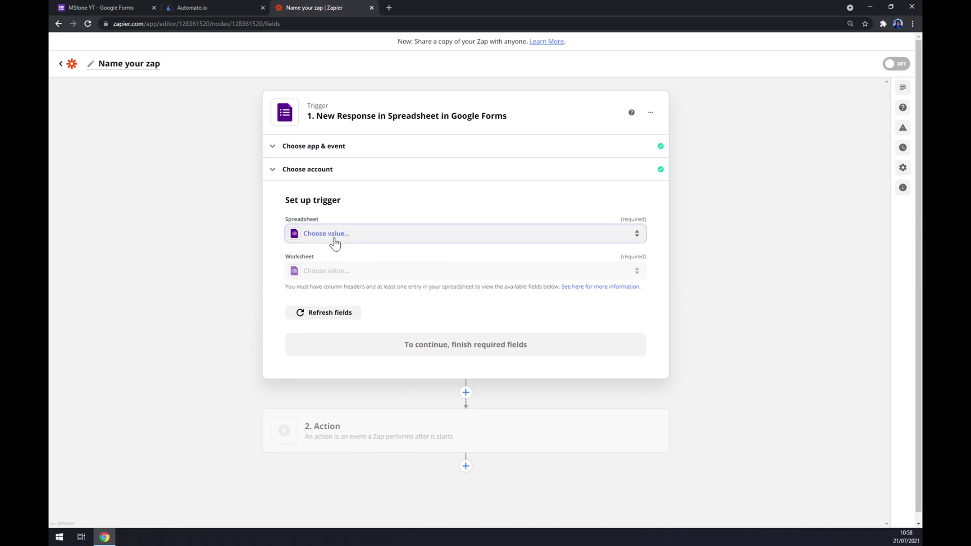
Point the trigger at the pie chart spreadsheet's Pie worksheet and continue to testing
left_click(335, 238)
scroll(394, 333, "down", 8)
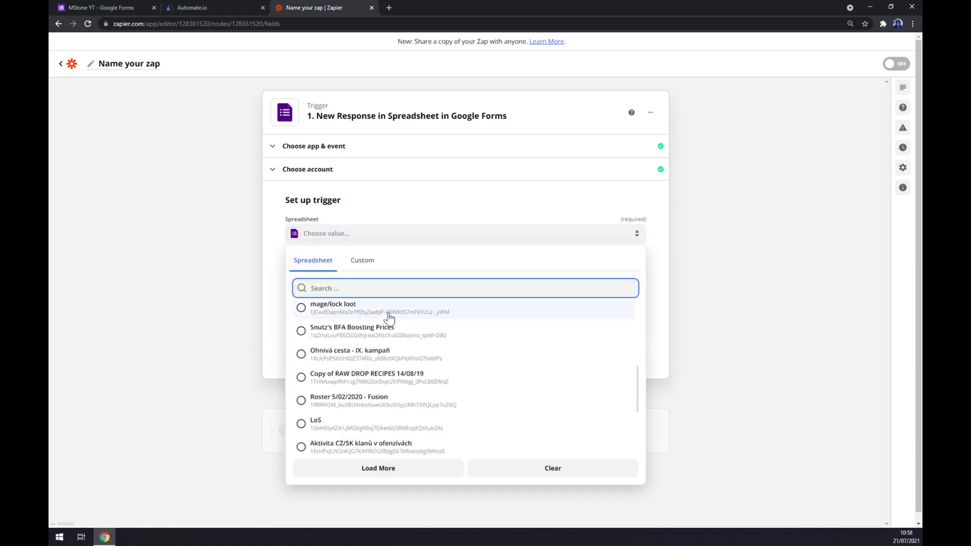
scroll(417, 371, "up", 8)
left_click(352, 334)
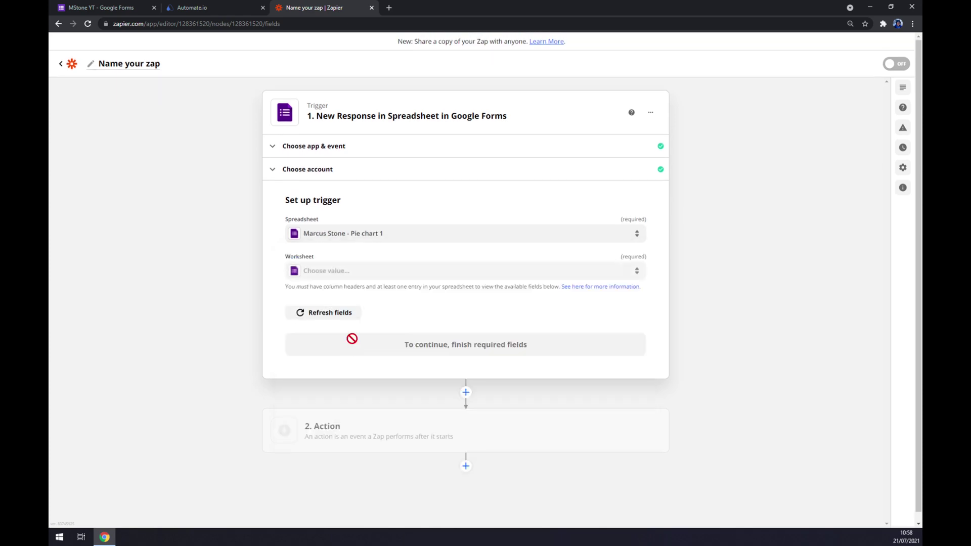
left_click(327, 272)
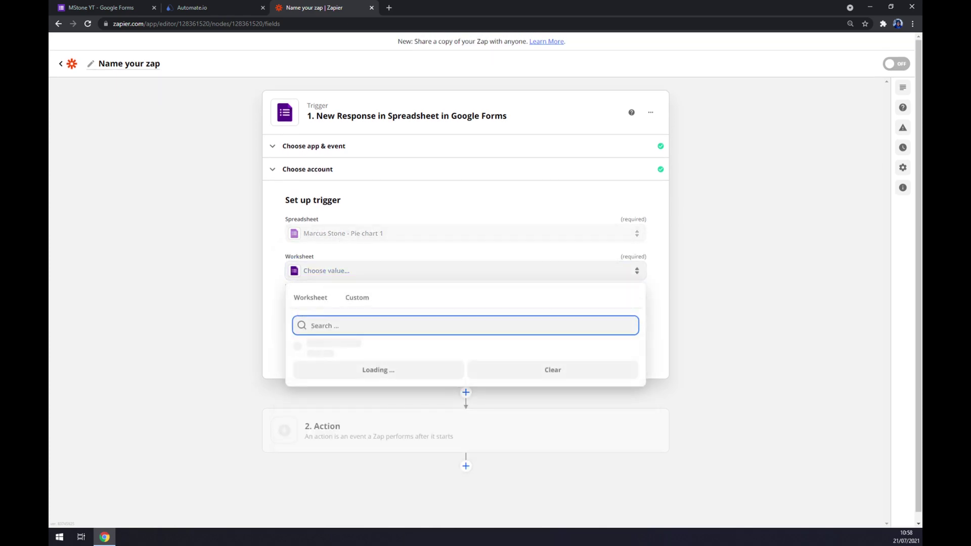
left_click(337, 353)
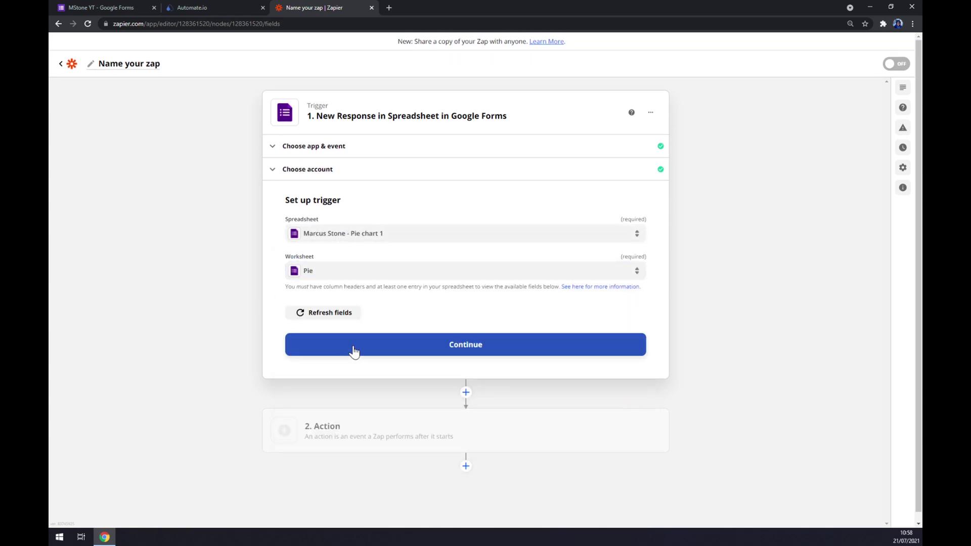
left_click(354, 350)
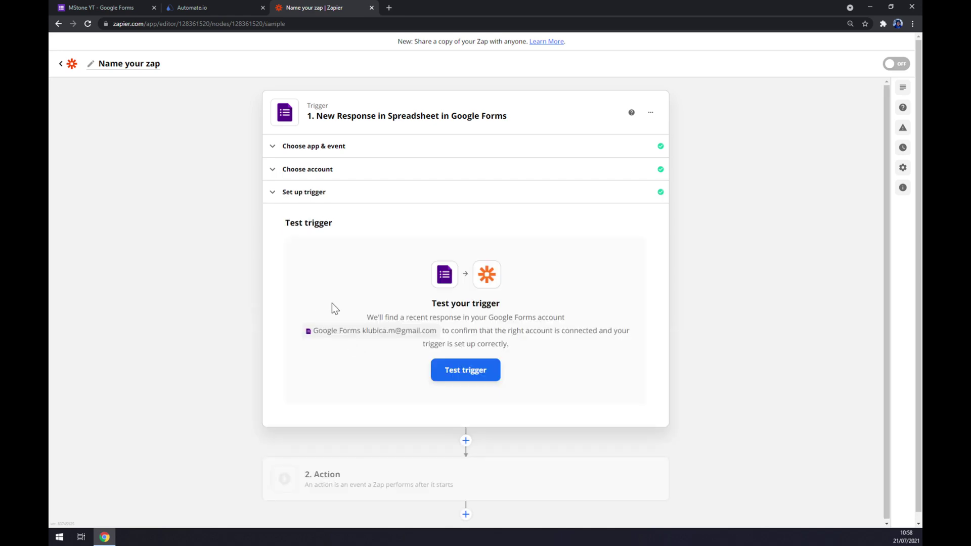
Make the action step Jira Software Cloud with the Update Issue event and continue
left_click(352, 477)
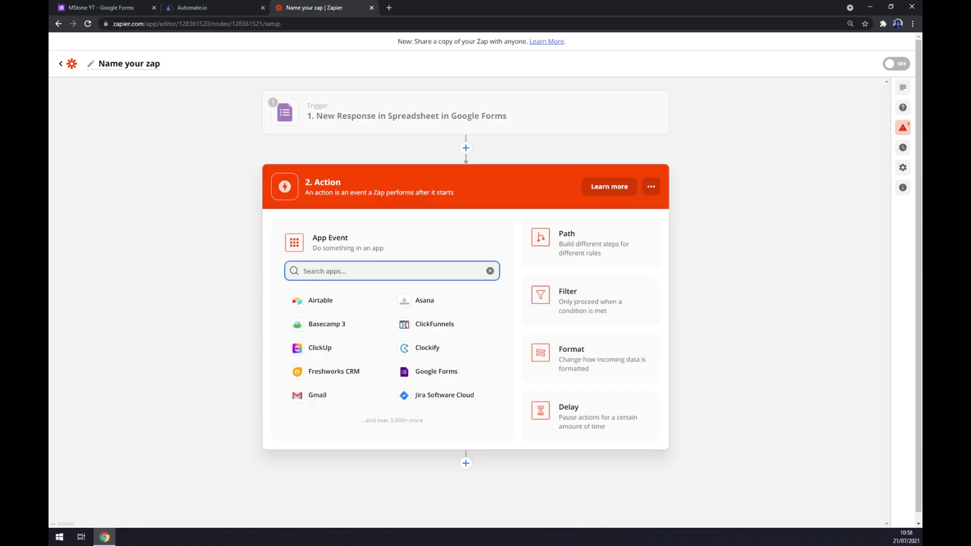
type("jira")
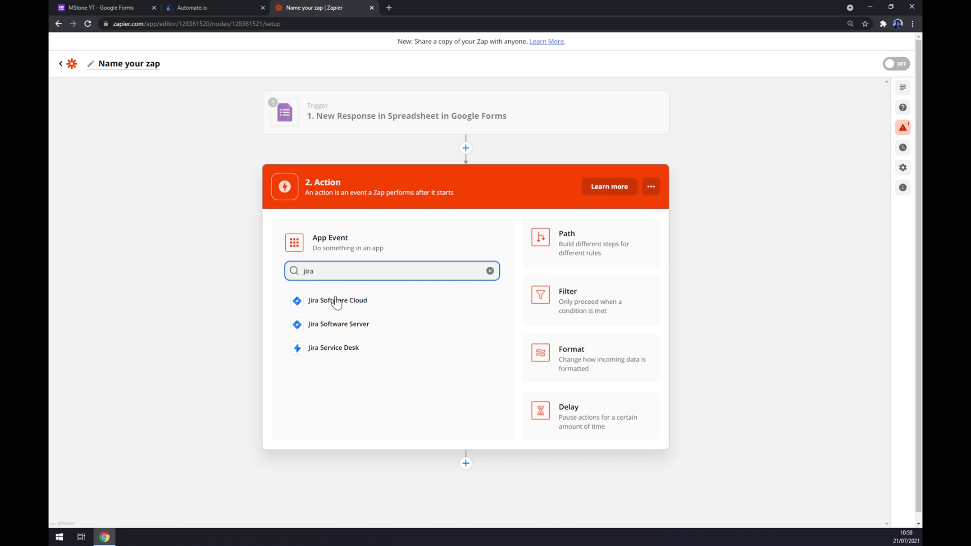
left_click(336, 301)
left_click(336, 303)
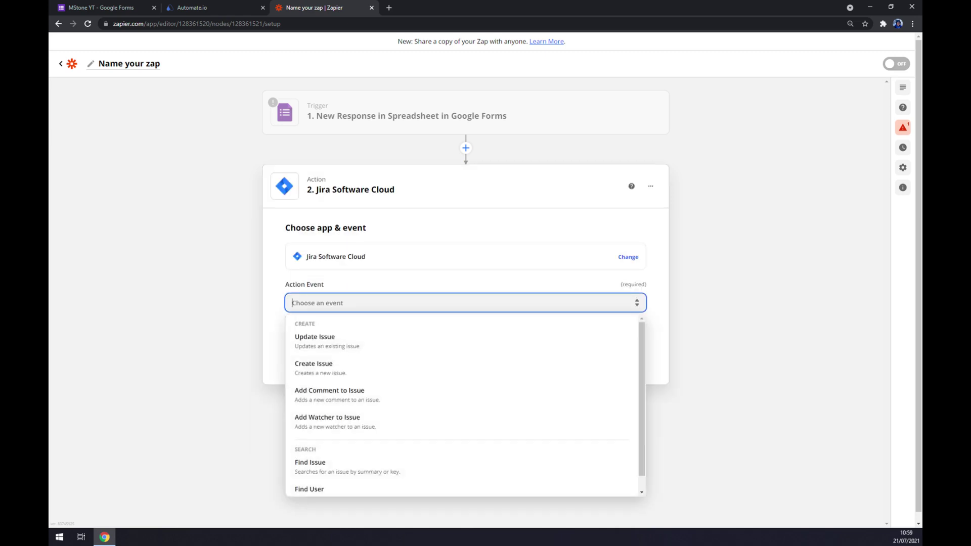
left_click(314, 342)
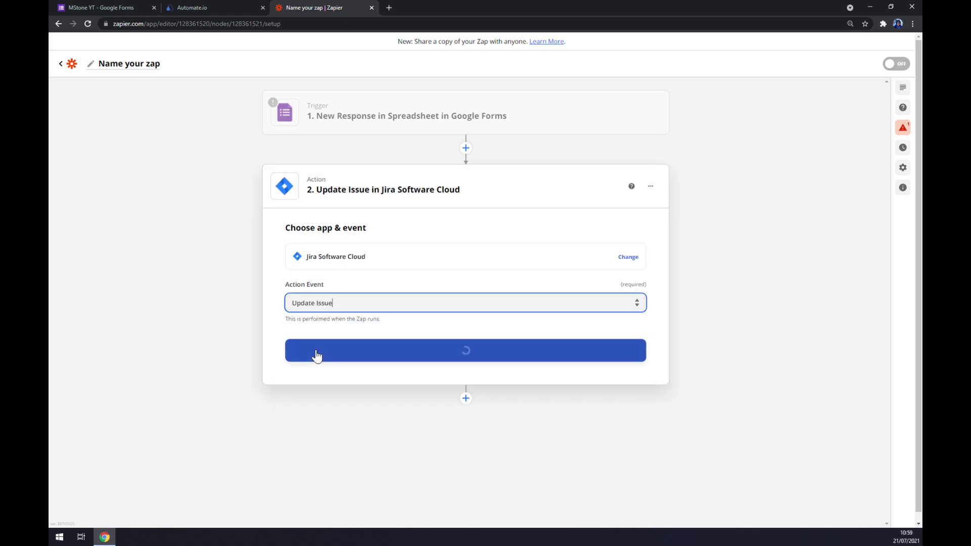
left_click(317, 356)
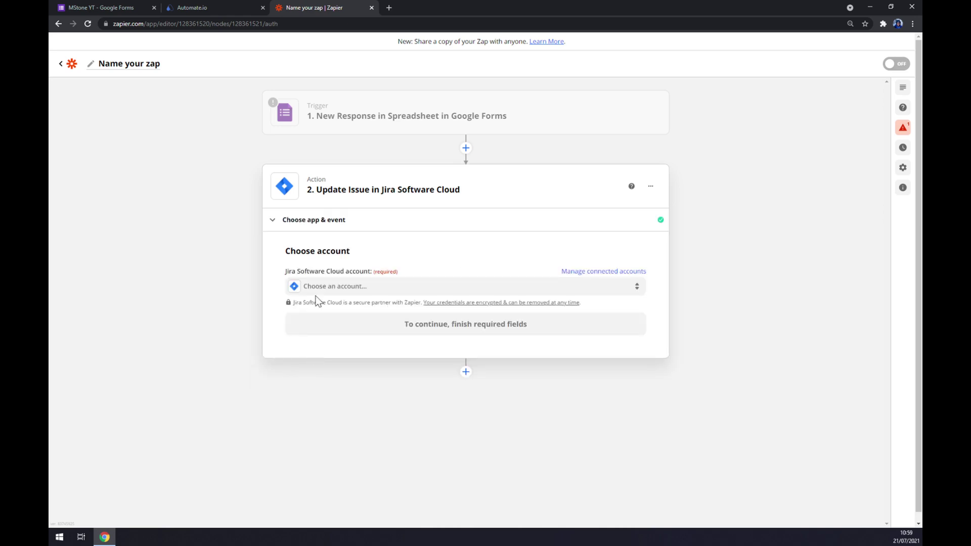